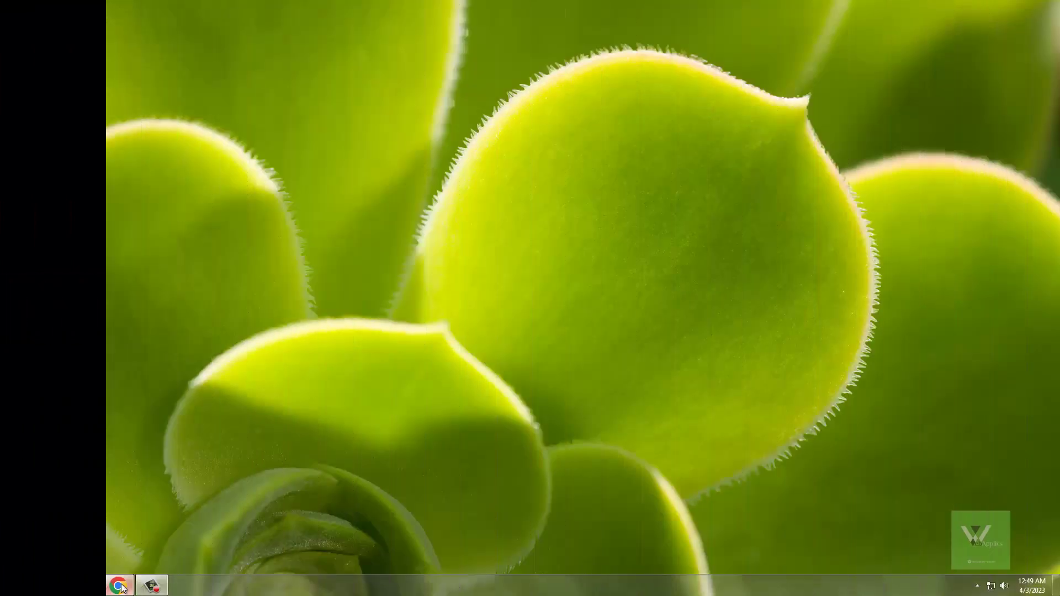
- Switch to Google Chrome and search the web for "download avg free installer"
left_click(121, 586)
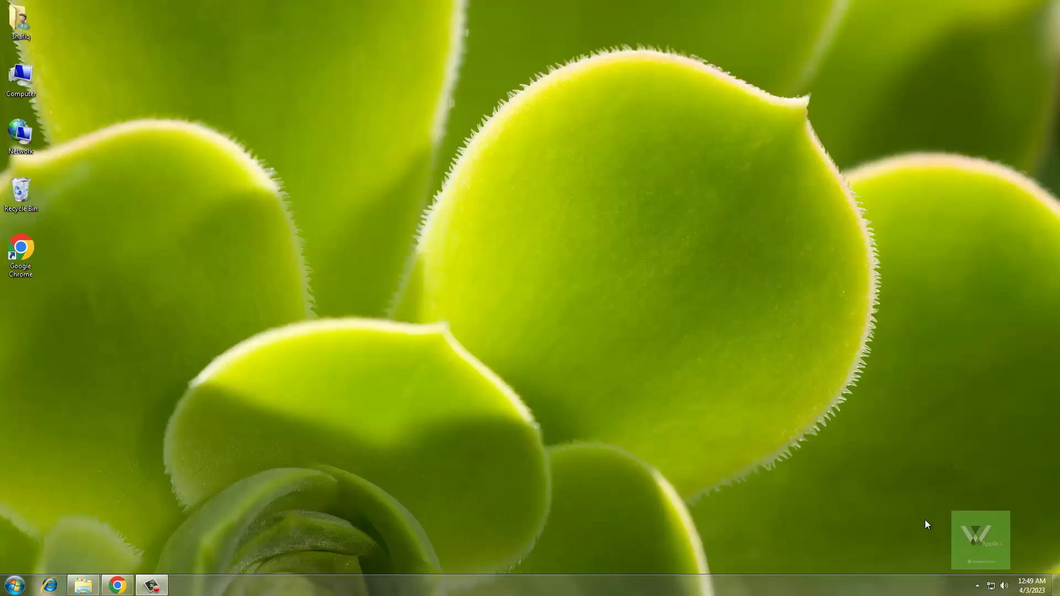
left_click(117, 586)
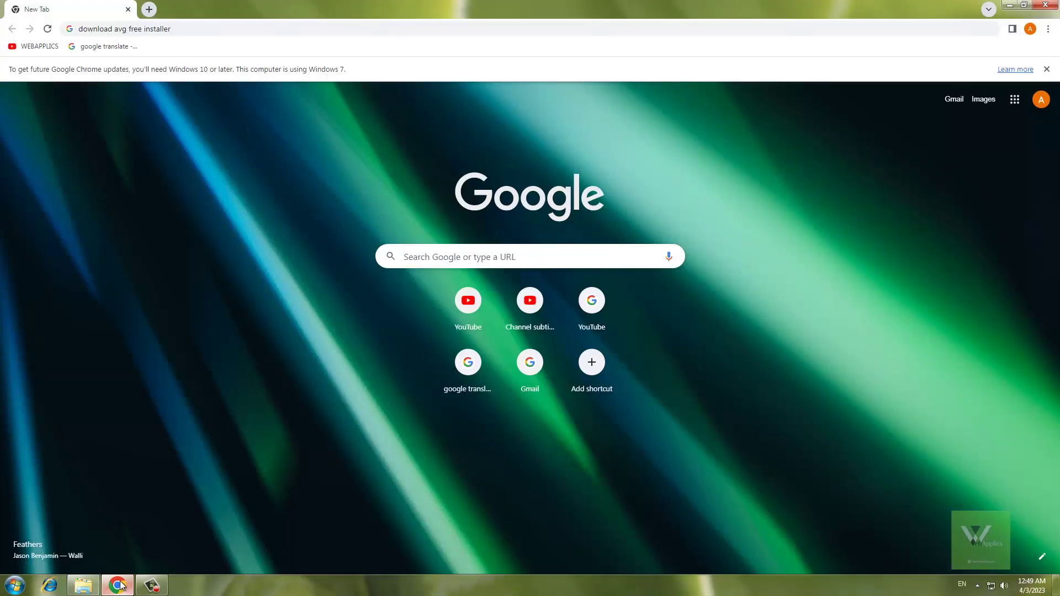
left_click(120, 586)
left_click(121, 589)
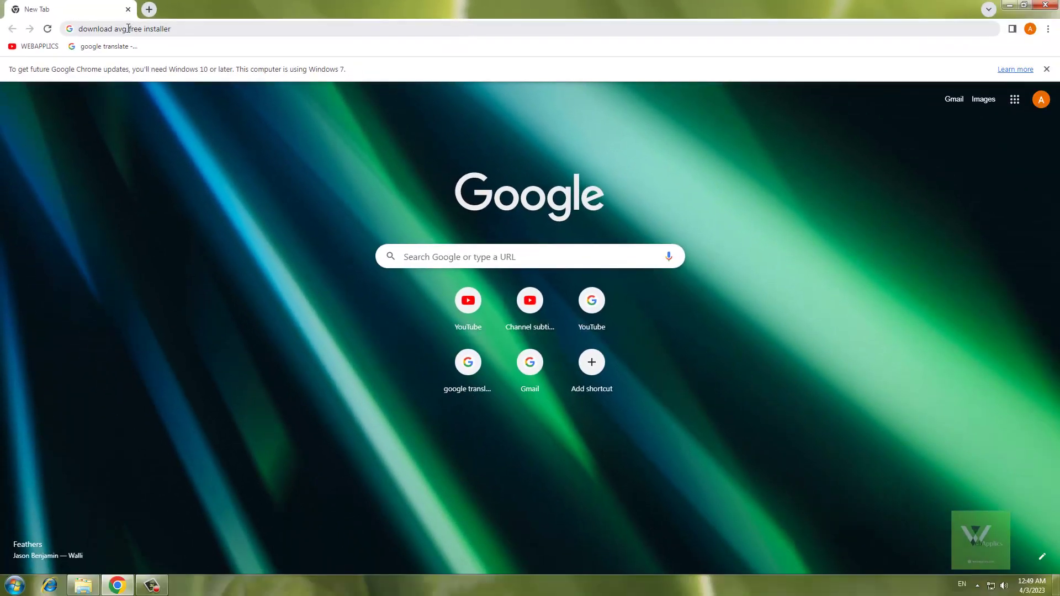
left_click(128, 28)
key("Return")
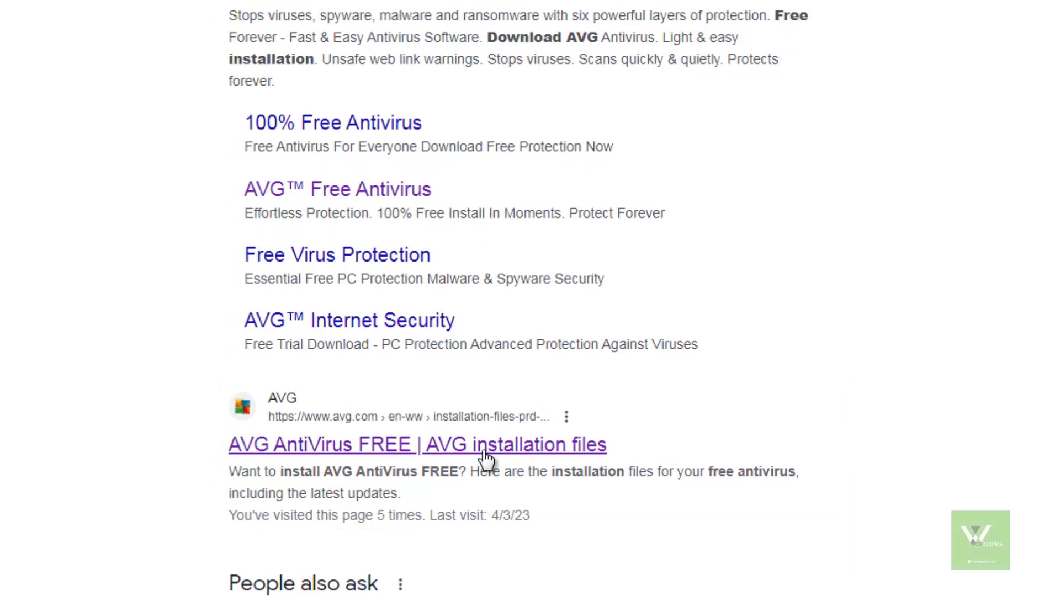
- Download the recommended online installer from the AVG AntiVirus FREE installation files page and launch the downloaded file
left_click(485, 458)
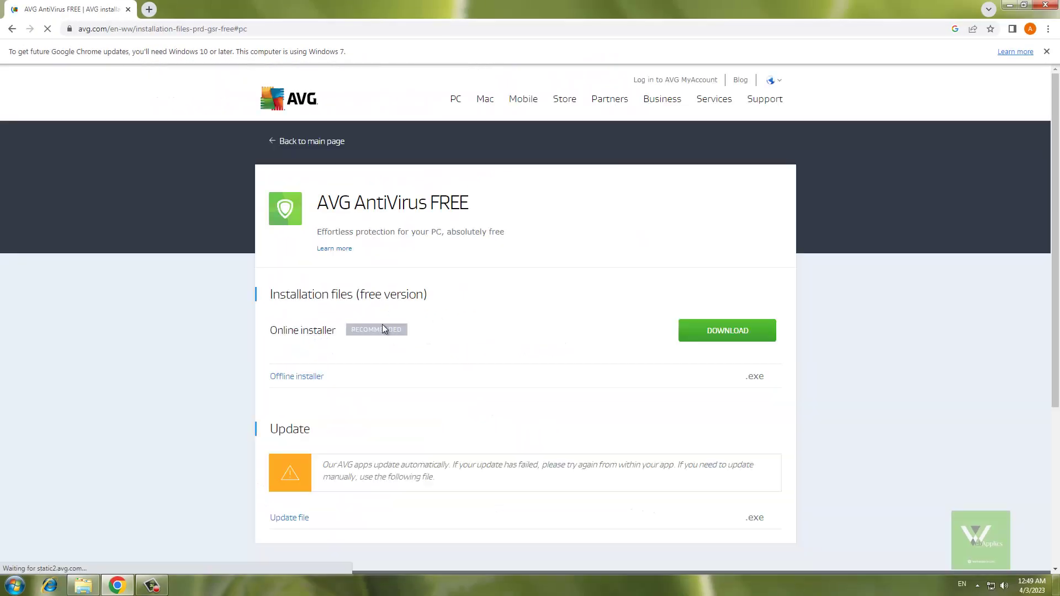
left_click(726, 336)
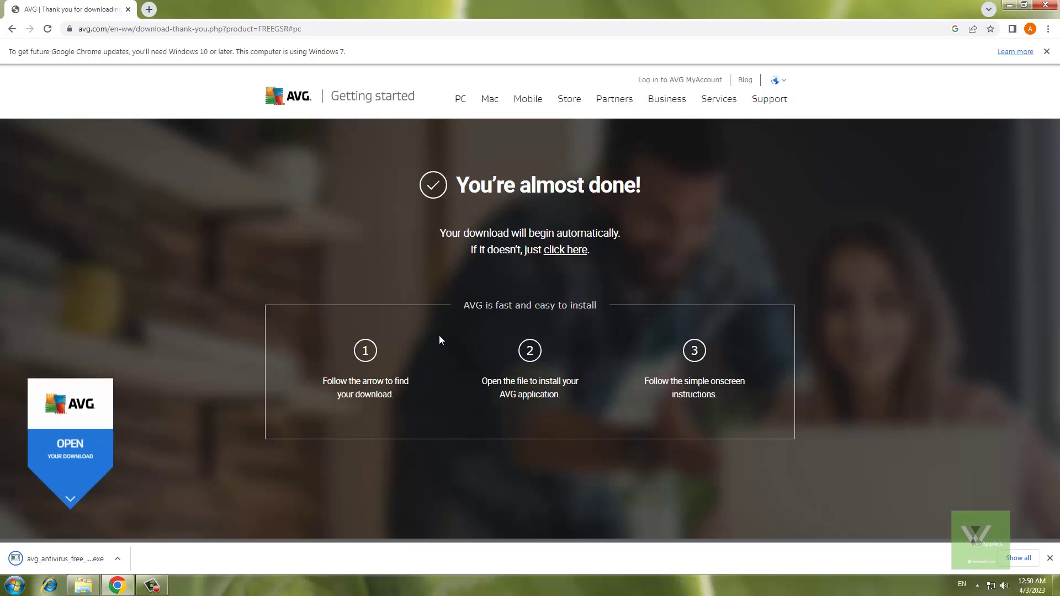
left_click(43, 569)
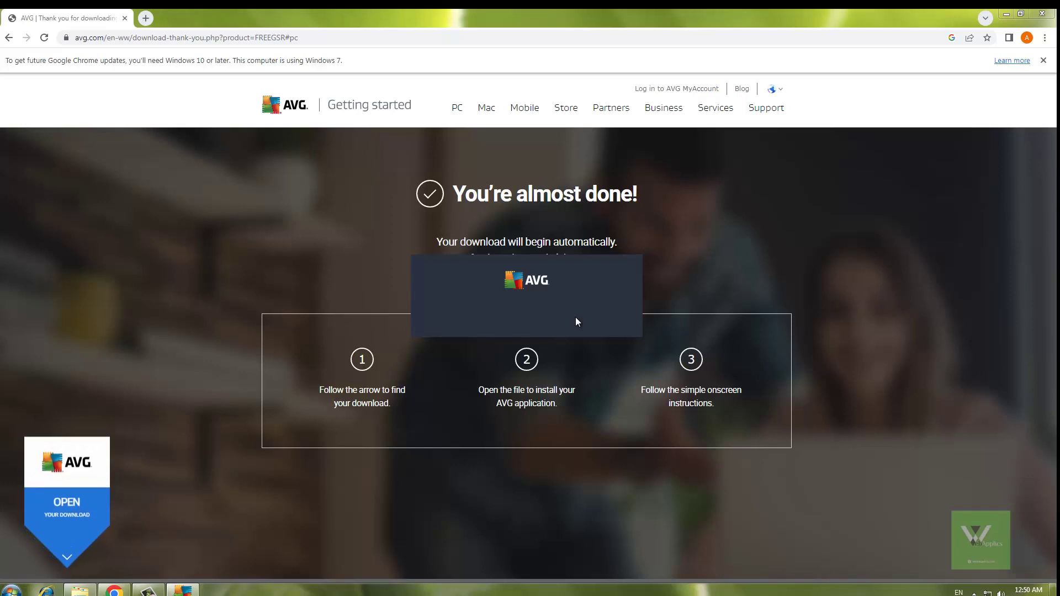
- Minimize the browser, decline AVG Secure Browser, and install AVG AntiVirus FREE with the recommended protection components in the default folder
left_click(1006, 14)
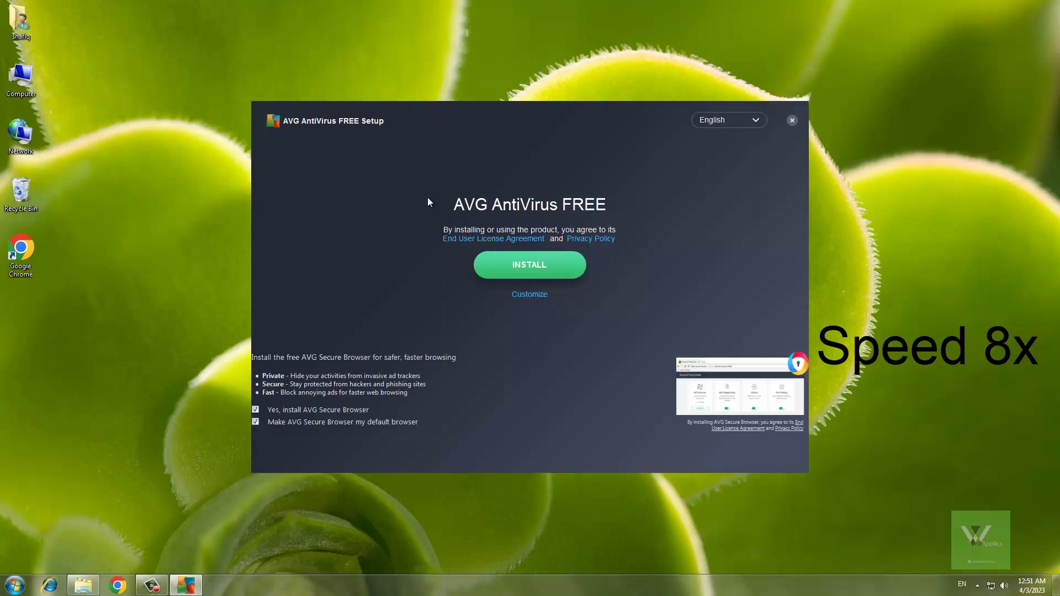
left_click(256, 409)
left_click(529, 294)
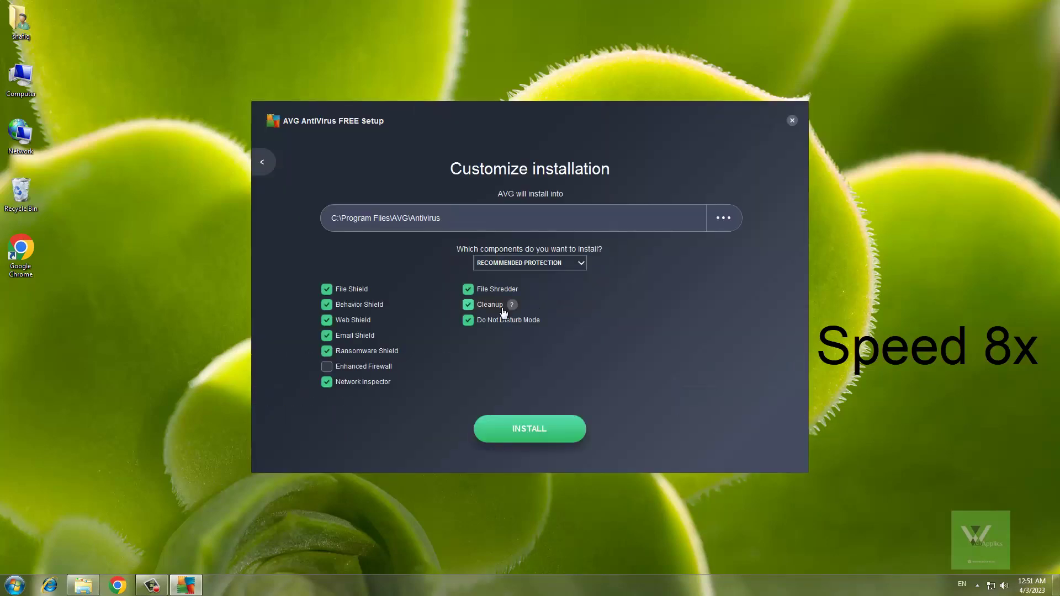
left_click(529, 429)
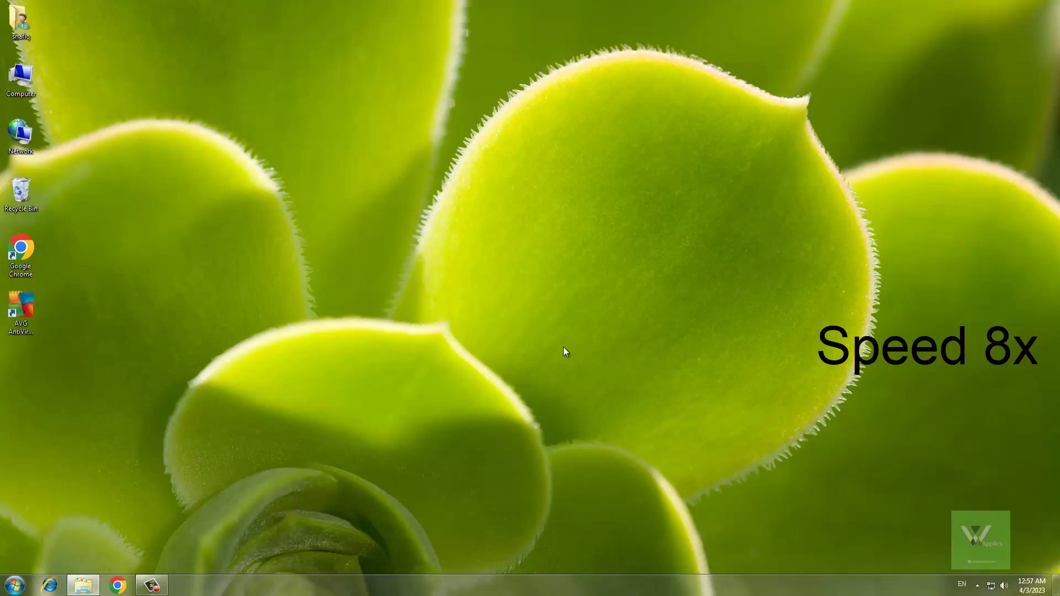
- Continue through the AVG AntiVirus Free welcome screens and run the first scan
left_click(530, 407)
left_click(357, 381)
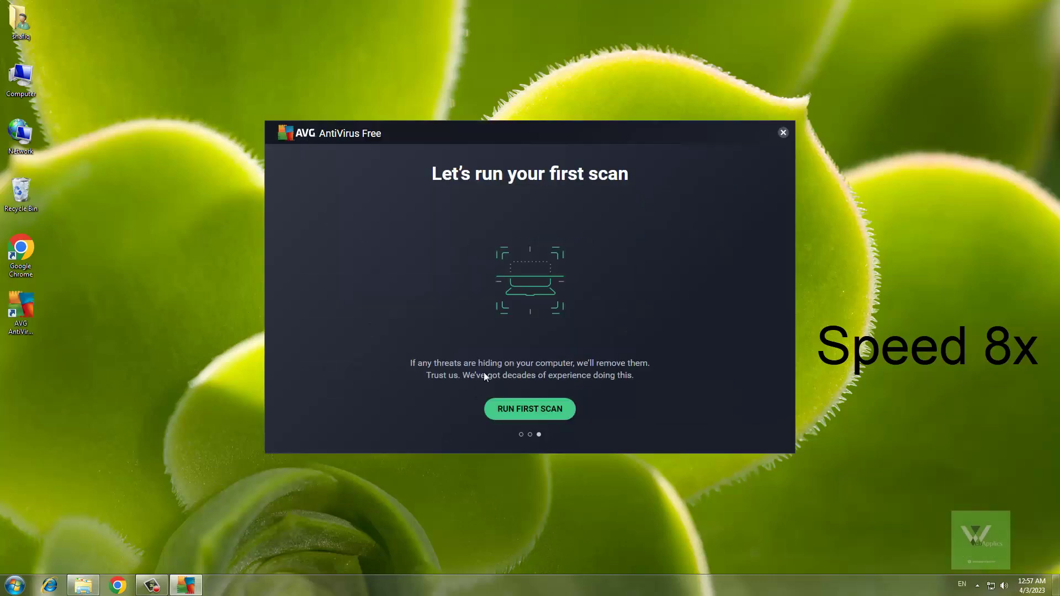
left_click(560, 409)
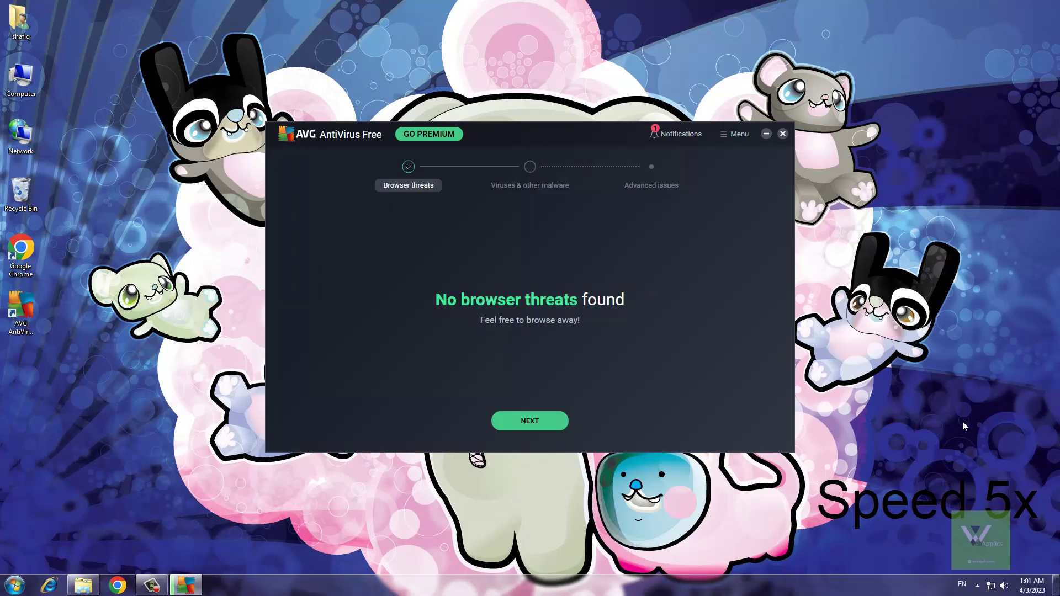
- Continue through the browser threat and malware scan stages and skip the advanced issue about fake websites for now
left_click(539, 421)
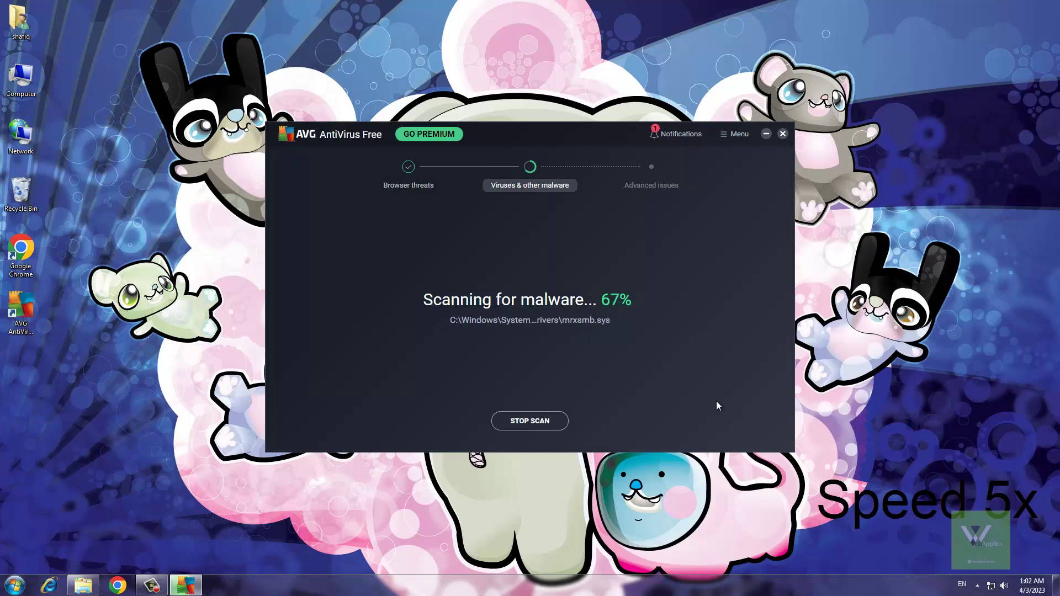
left_click(561, 425)
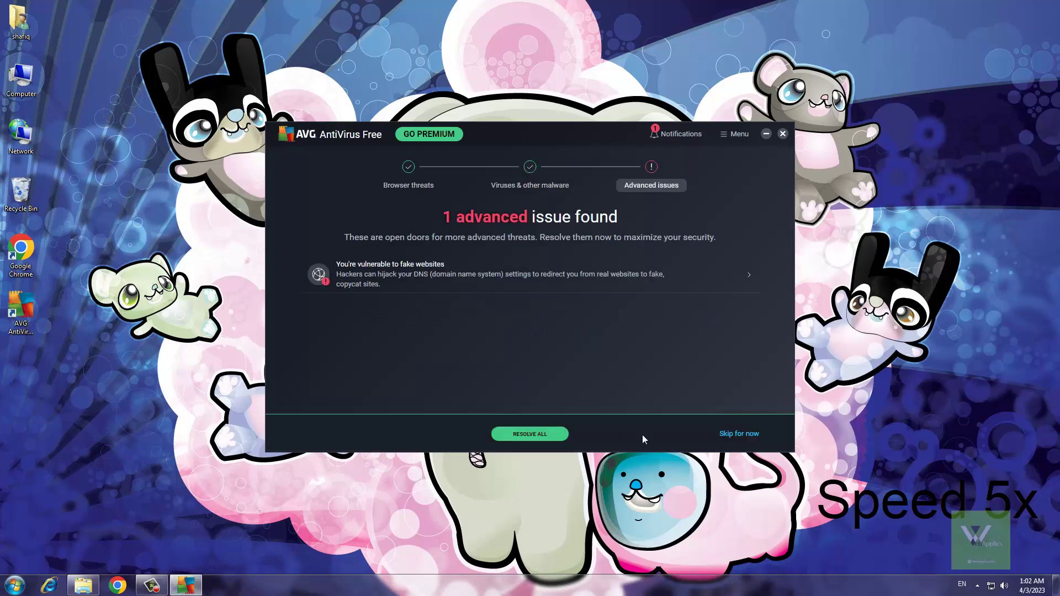
left_click(530, 434)
left_click(575, 436)
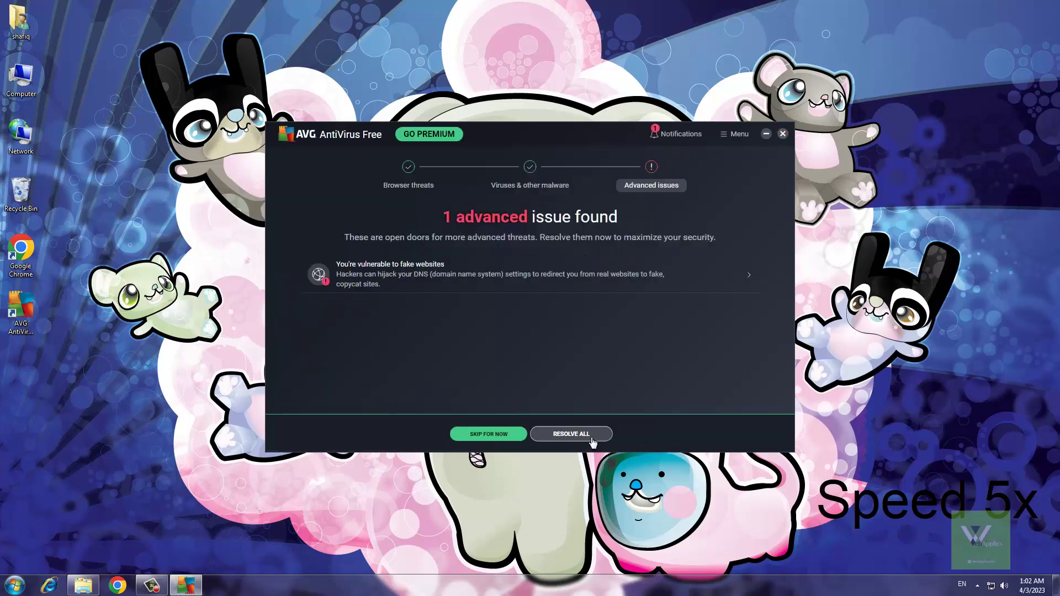
left_click(488, 434)
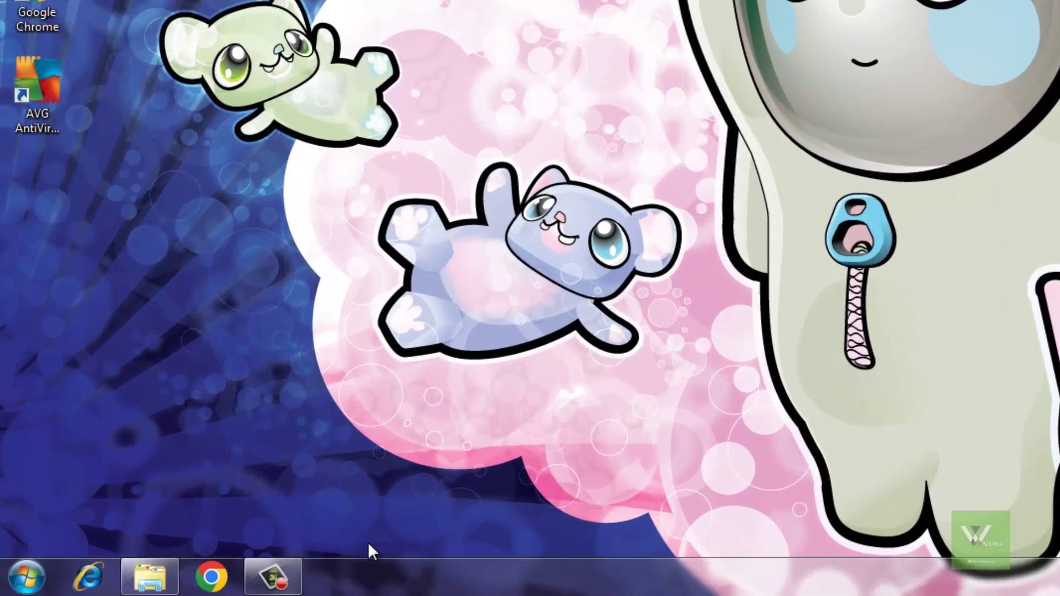
- Open Disk Cleanup from the Windows system tools
left_click(21, 588)
left_click(100, 487)
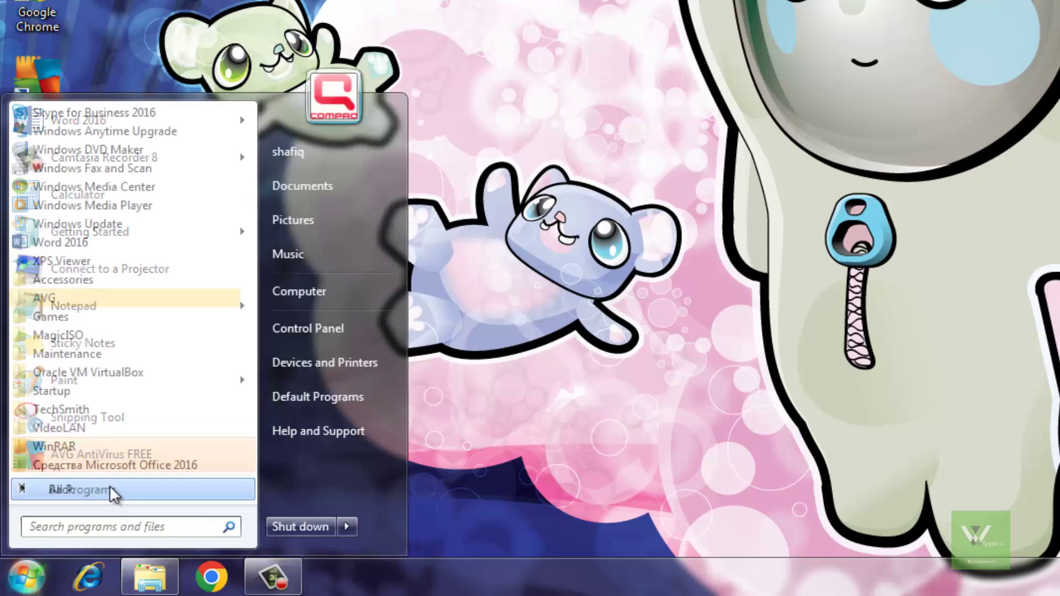
left_click(100, 285)
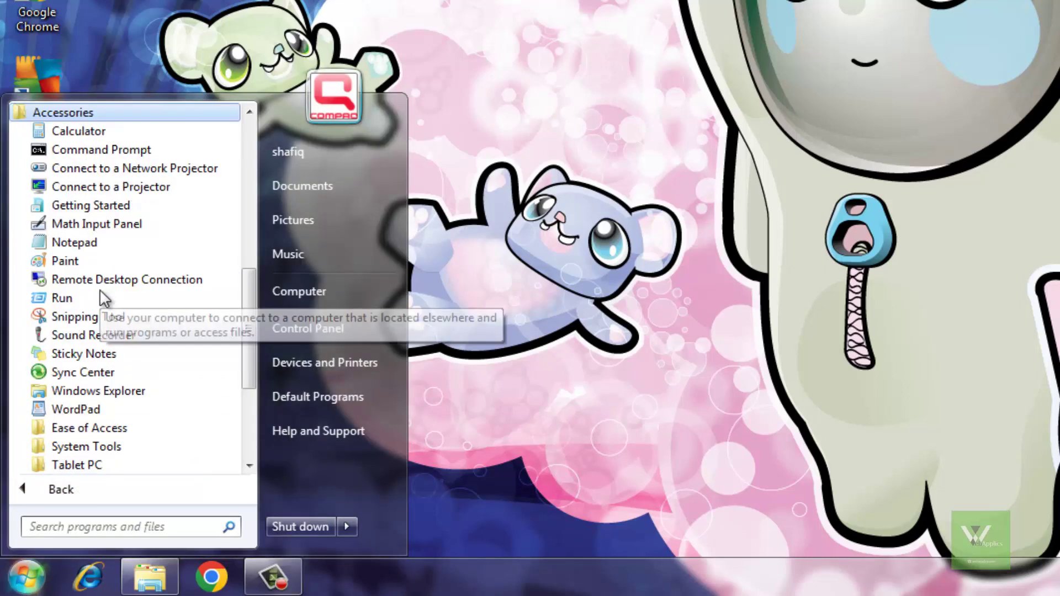
left_click(121, 447)
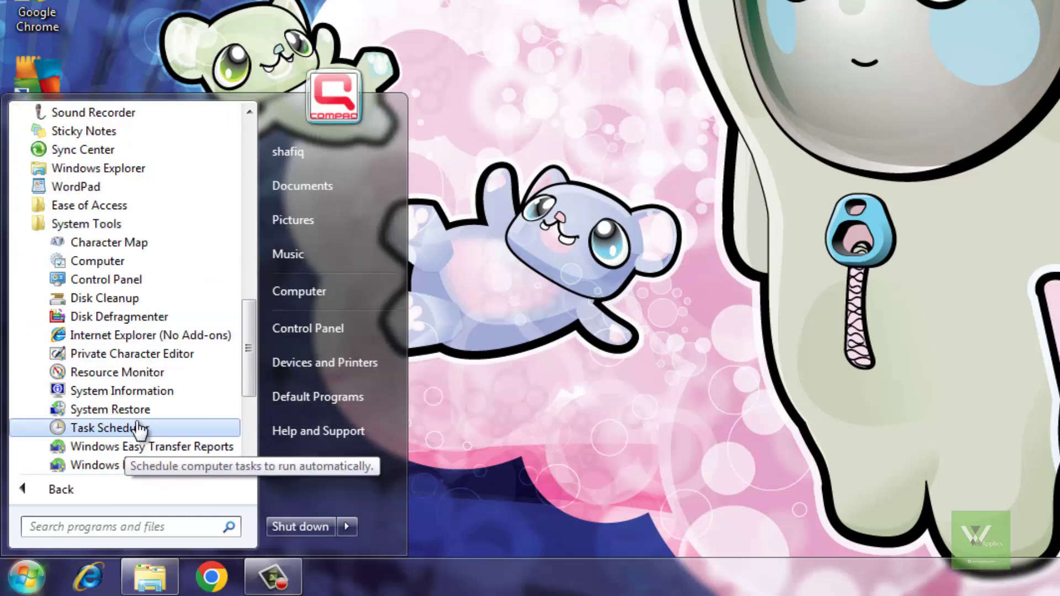
left_click(121, 301)
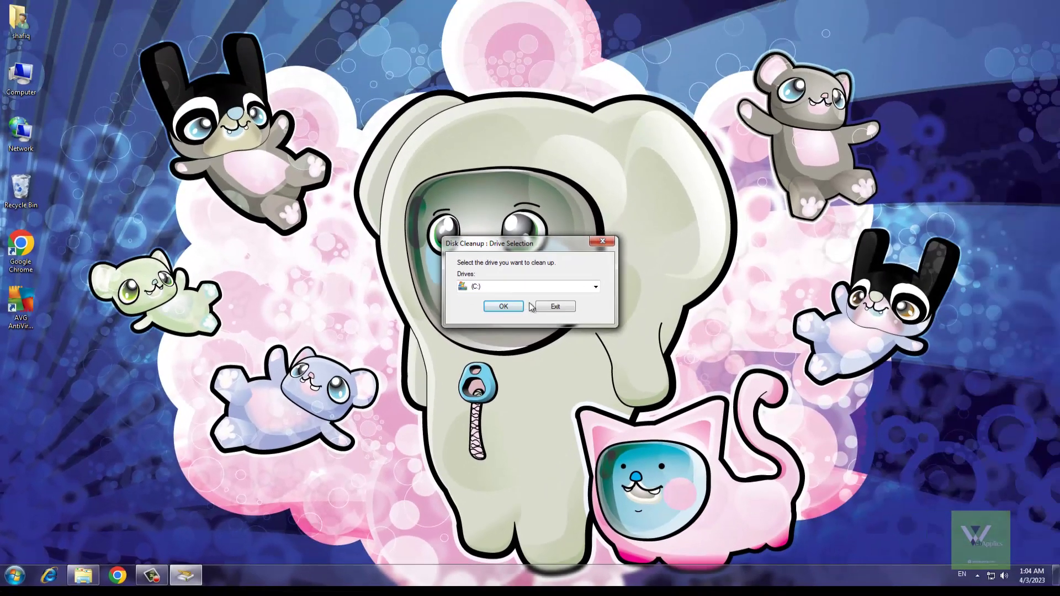
- Choose drive C: for Disk Cleanup and start calculating the space that can be freed
left_click(544, 287)
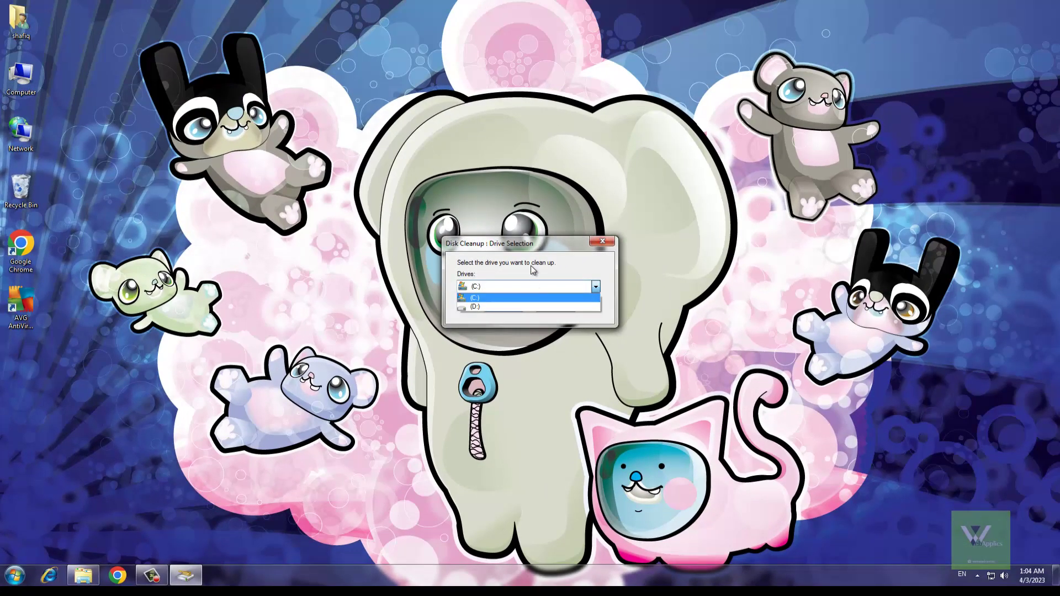
left_click(516, 297)
left_click(502, 307)
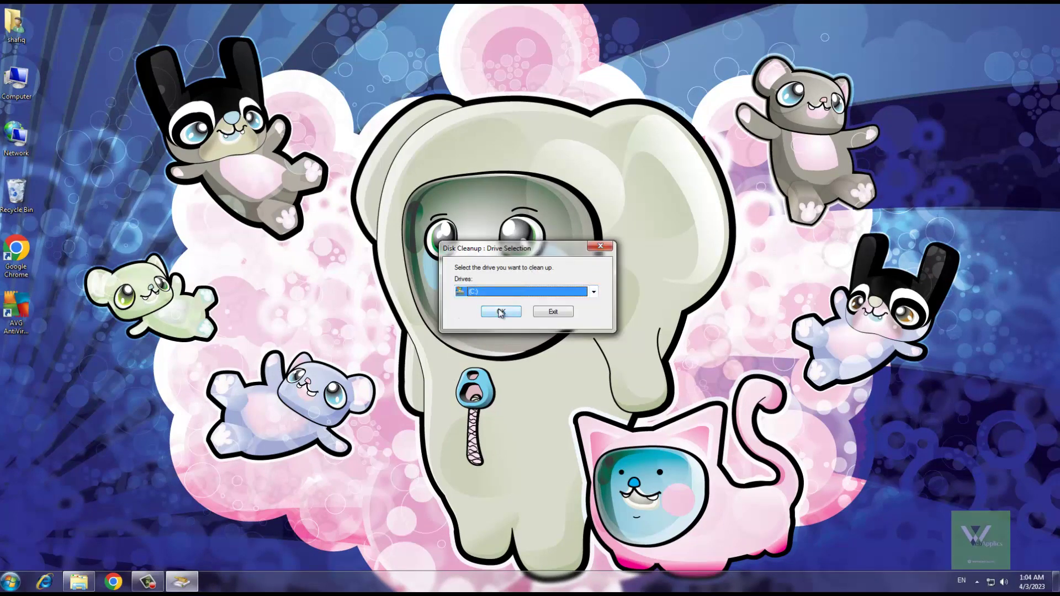
left_click(501, 312)
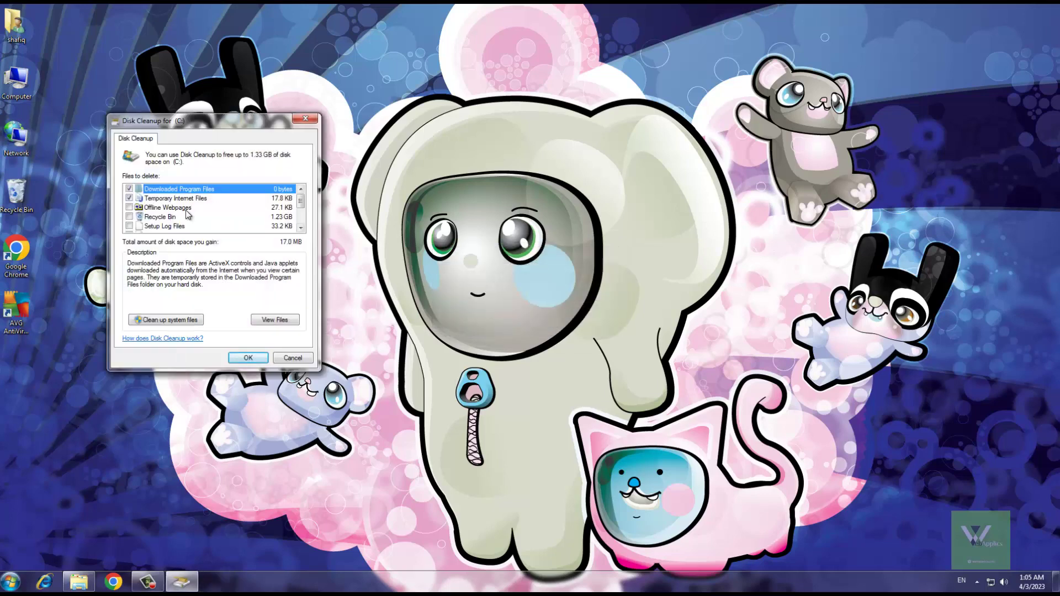
- Include the Recycle Bin in the files to delete and permanently delete the selected files from drive C:
left_click(129, 217)
left_click(250, 358)
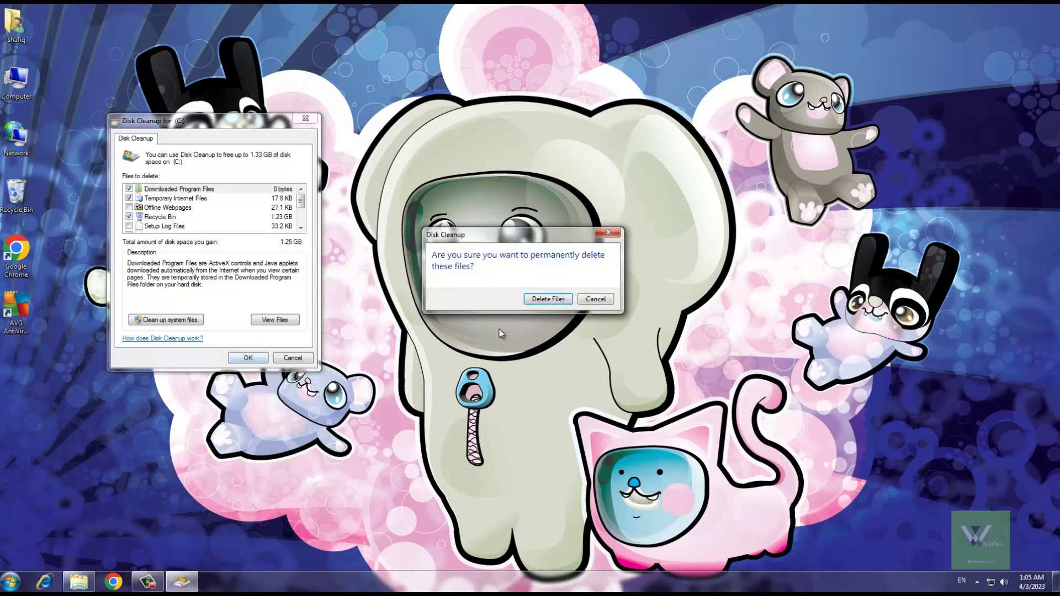
left_click(557, 298)
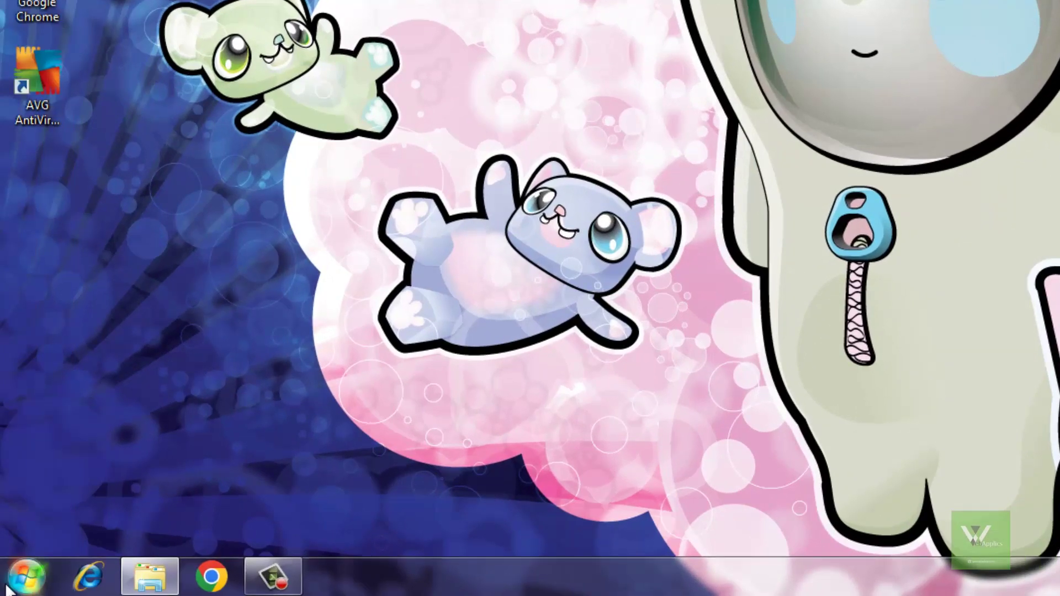
- Open Disk Defragmenter from the Windows system tools
left_click(9, 587)
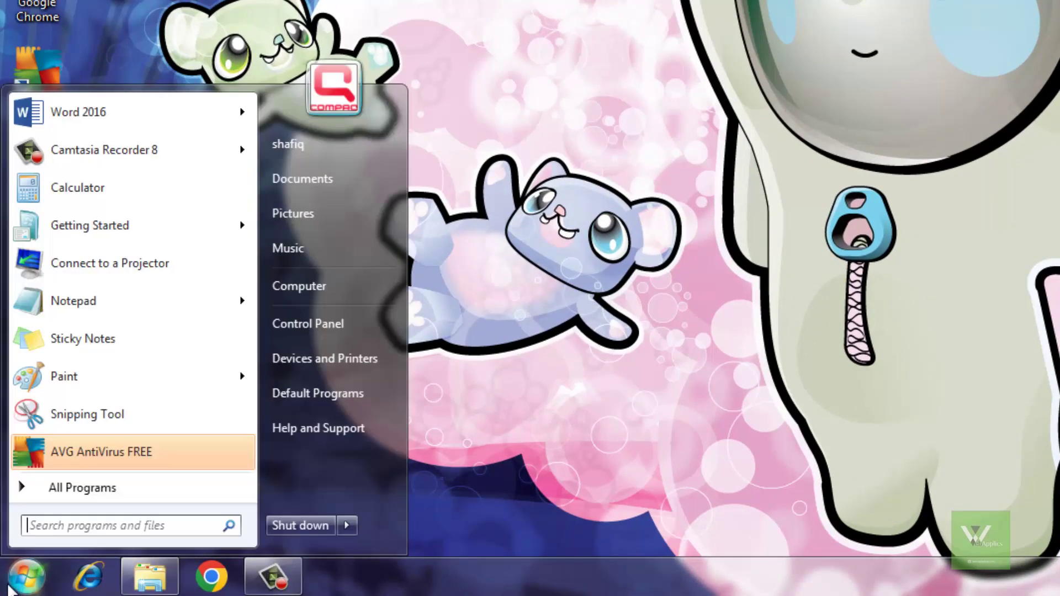
left_click(84, 488)
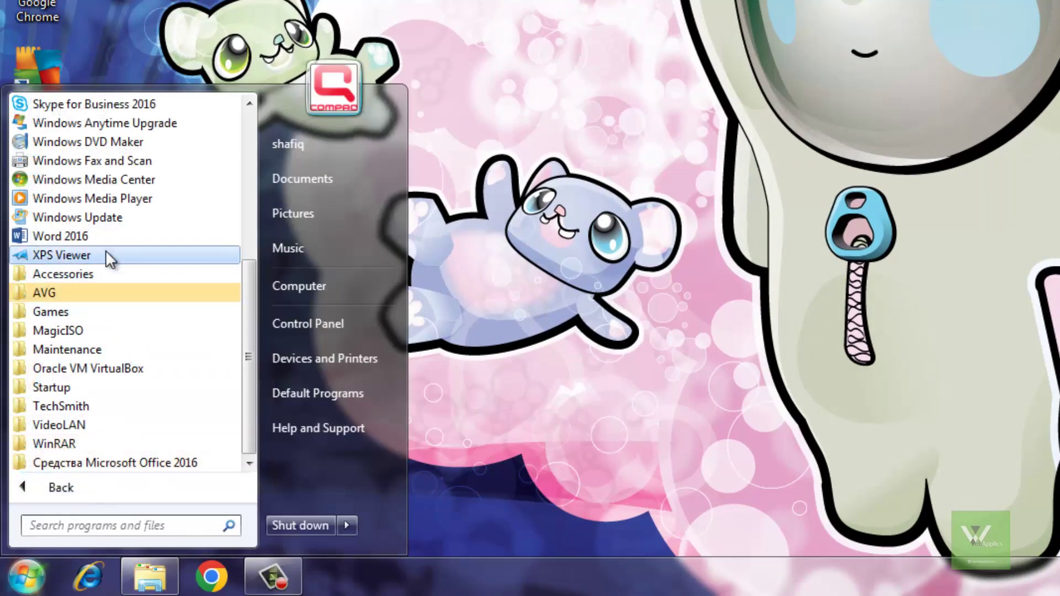
left_click(109, 273)
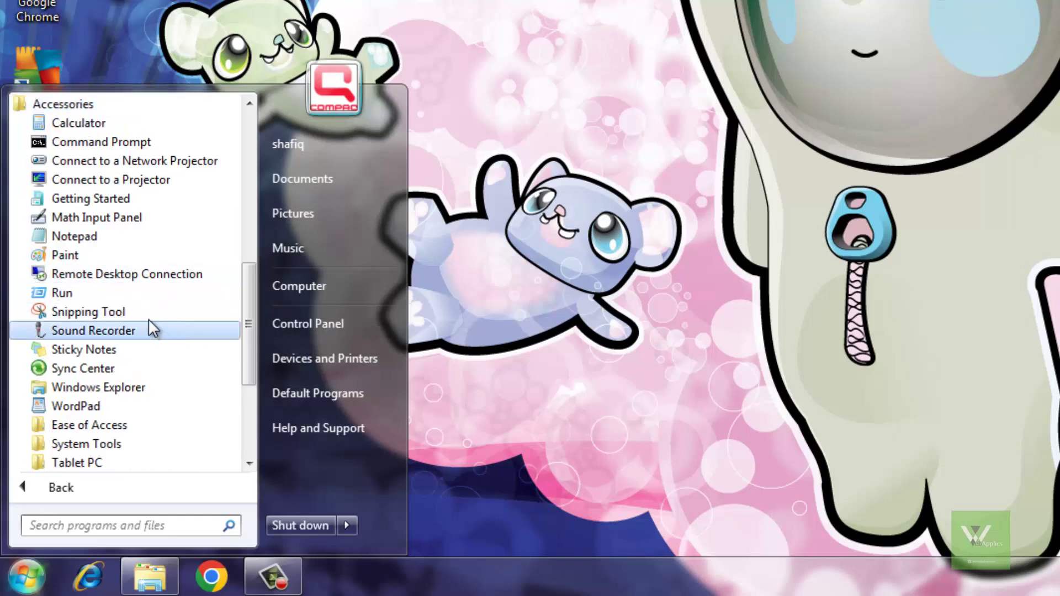
left_click(137, 444)
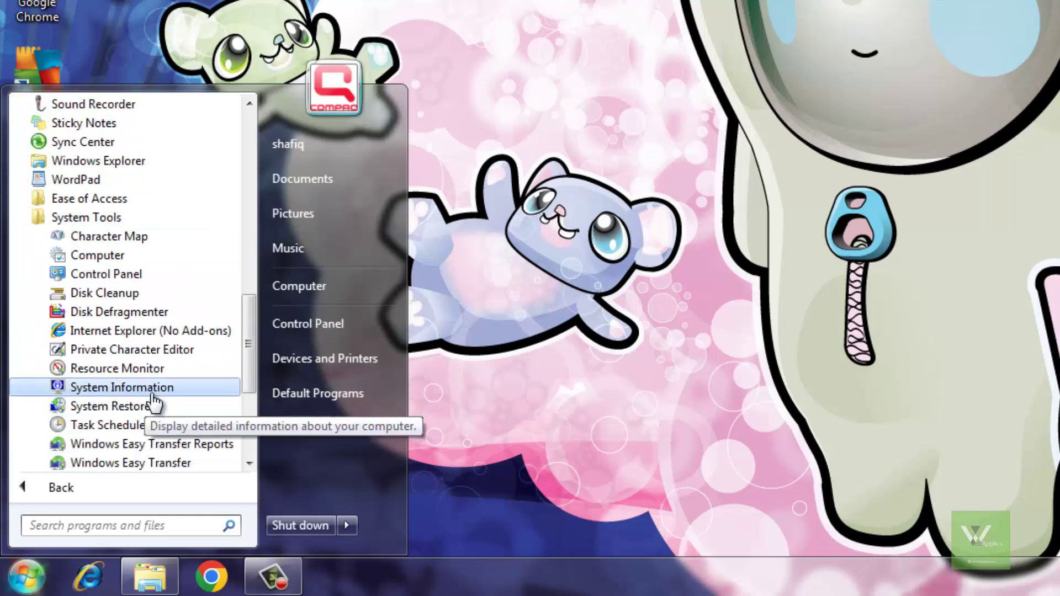
left_click(163, 311)
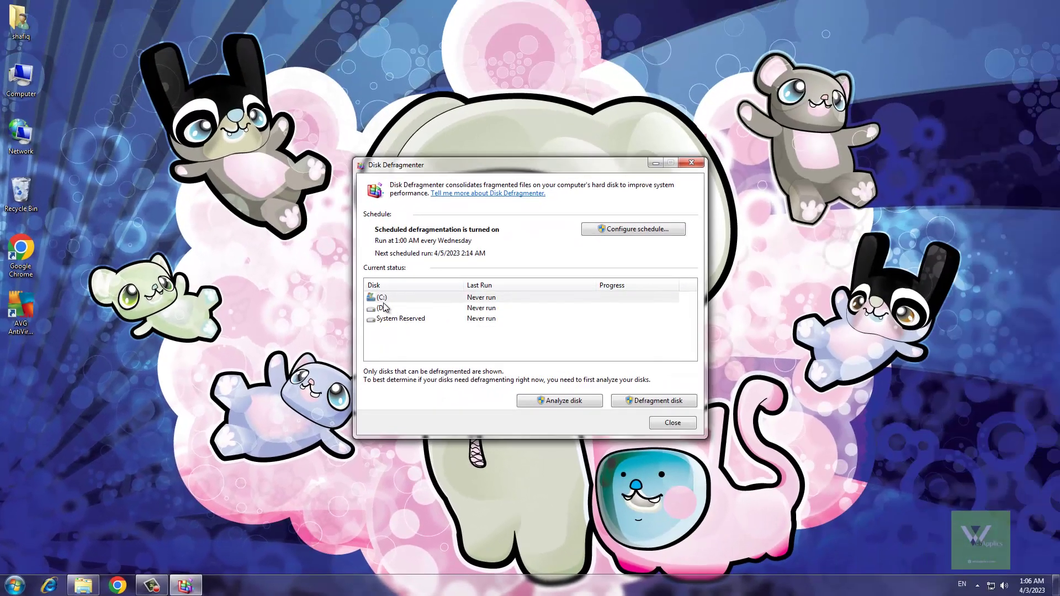
- Analyze and defragment drive D:, and close Disk Defragmenter
left_click(383, 309)
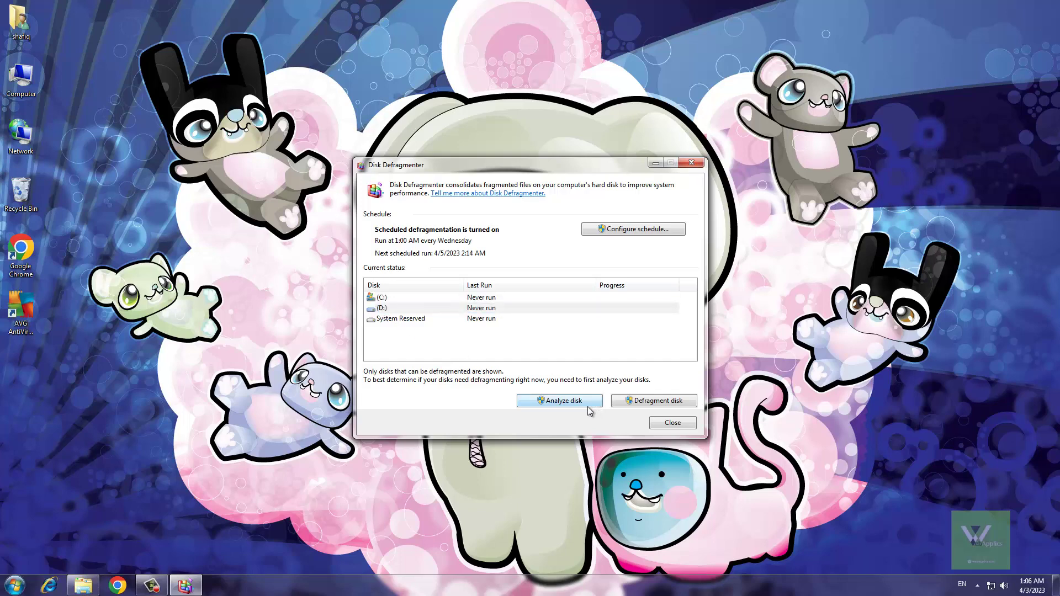
left_click(558, 401)
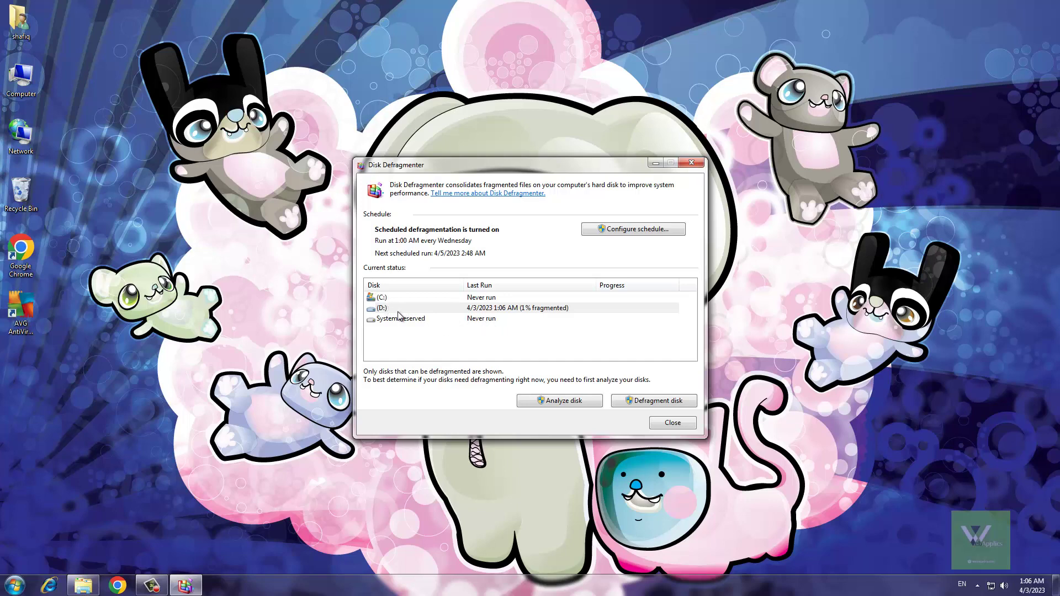
left_click(657, 400)
left_click(682, 422)
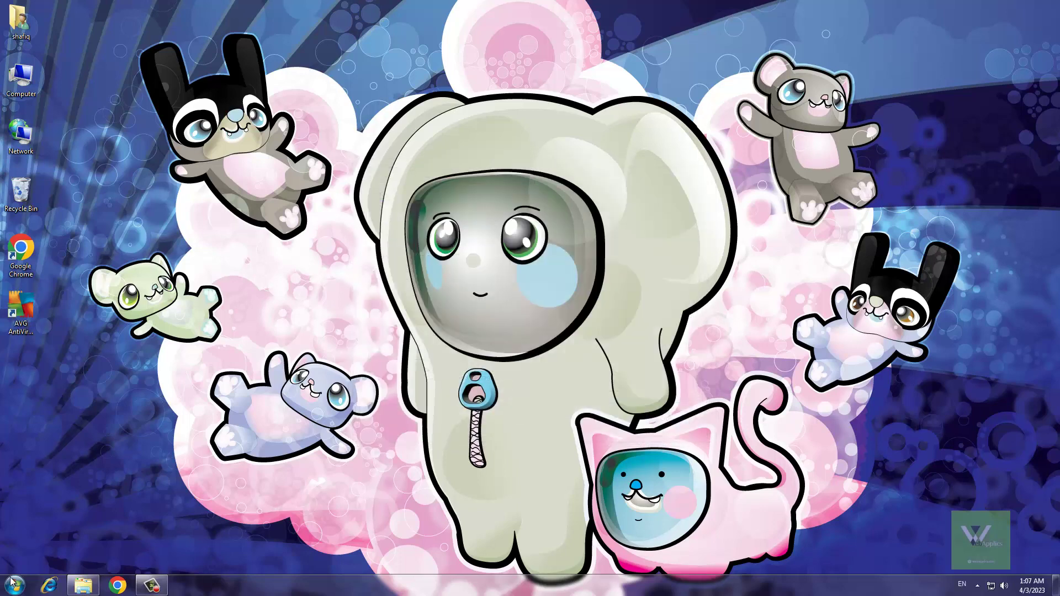